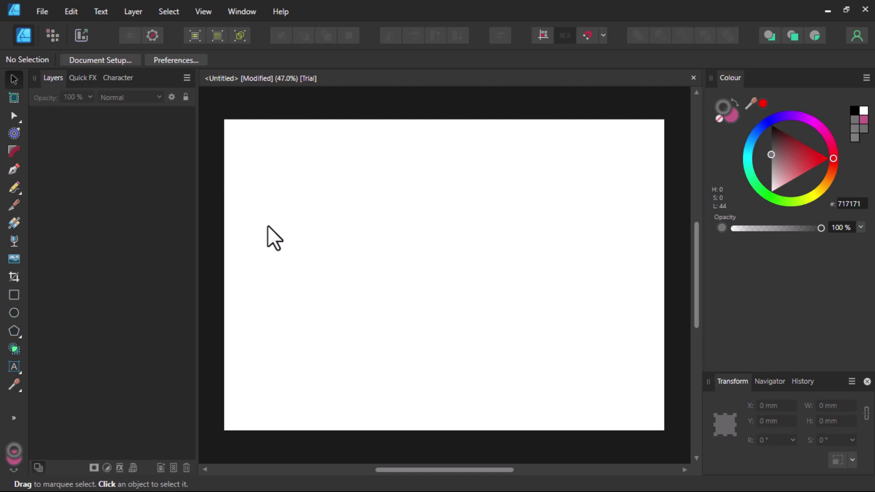
# Step: Draw a straight vertical line about 123 mm long on the page's left half with the Pen tool
pyautogui.press('p')
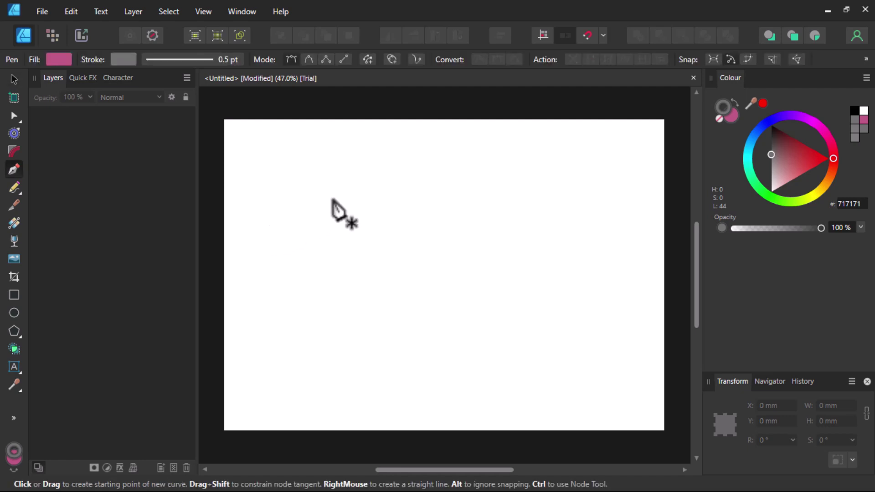
pyautogui.click(334, 198)
pyautogui.click(334, 381)
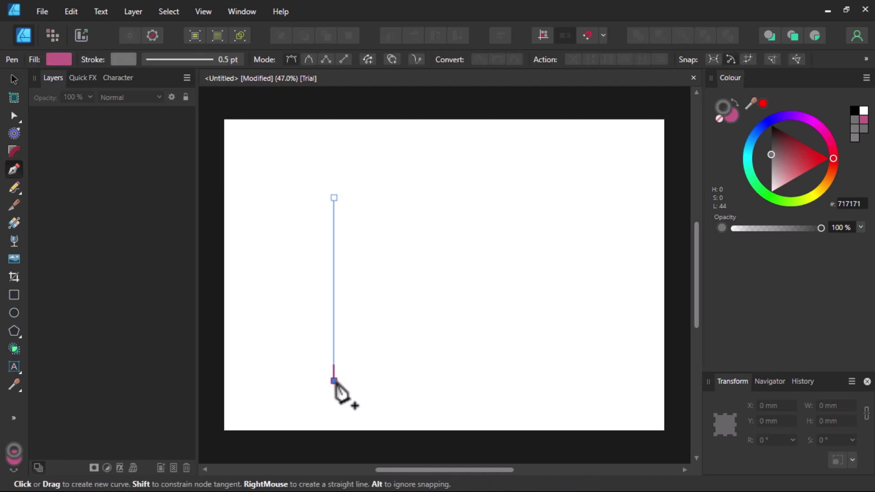
pyautogui.keyDown('ctrl'); pyautogui.scroll(2, 387, 314); pyautogui.keyUp('ctrl')
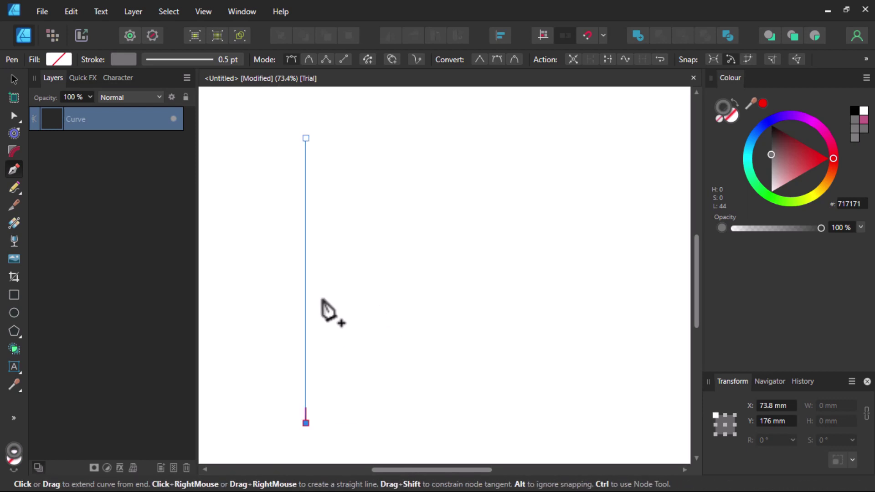
# Step: Place a copy of the vertical line about 1.2 mm to its right at the same height
pyautogui.press('v')
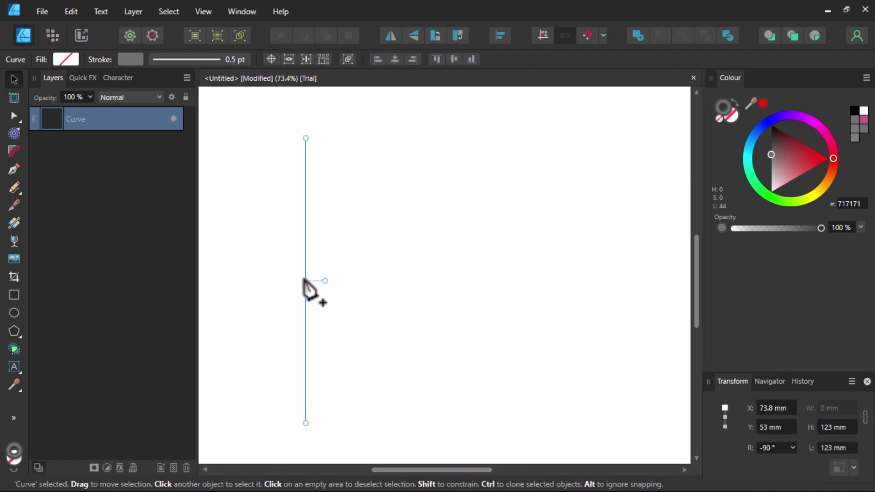
pyautogui.scroll(3, 305, 280)
pyautogui.moveTo(305, 277); pyautogui.dragTo(310, 277)
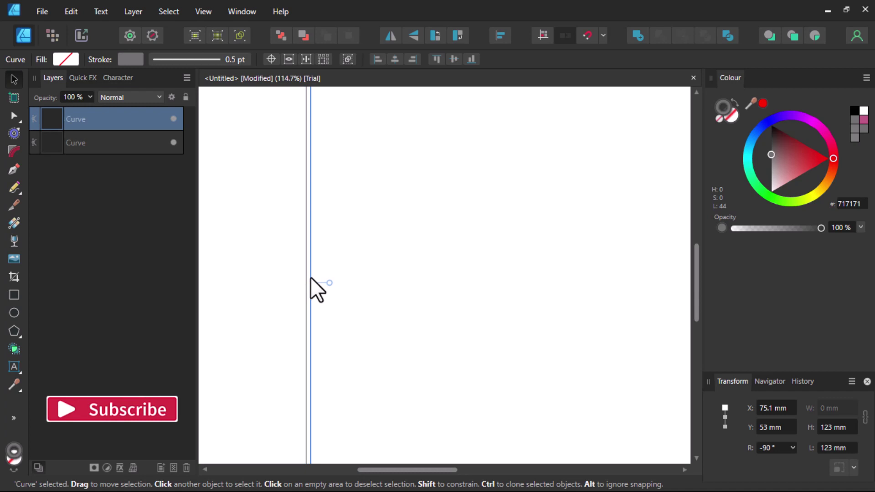
# Step: Repeat the spaced duplication ten more times to make a row of 12 parallel vertical lines
pyautogui.hotkey('ctrl', 'j')
pyautogui.hotkey('ctrl', 'j')
pyautogui.hotkey('ctrl', 'j')
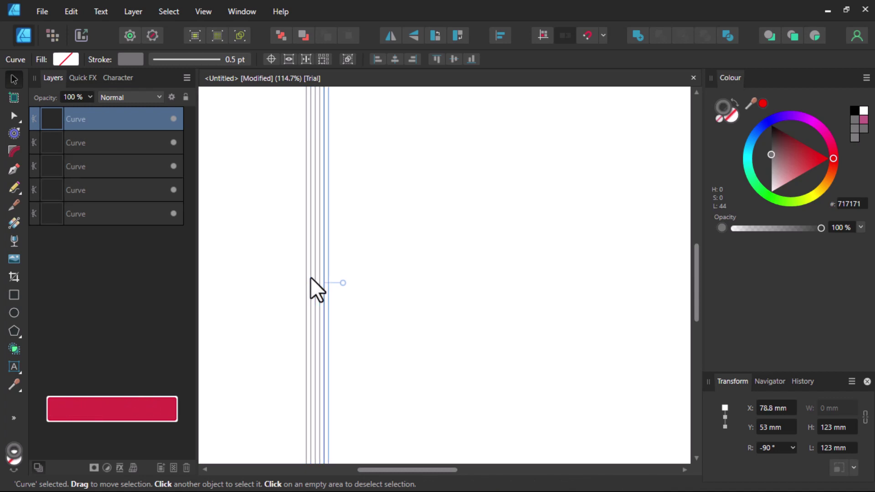
pyautogui.hotkey('ctrl', 'j')
pyautogui.hotkey('ctrl', 'j')
pyautogui.hotkey('ctrl', 'j')
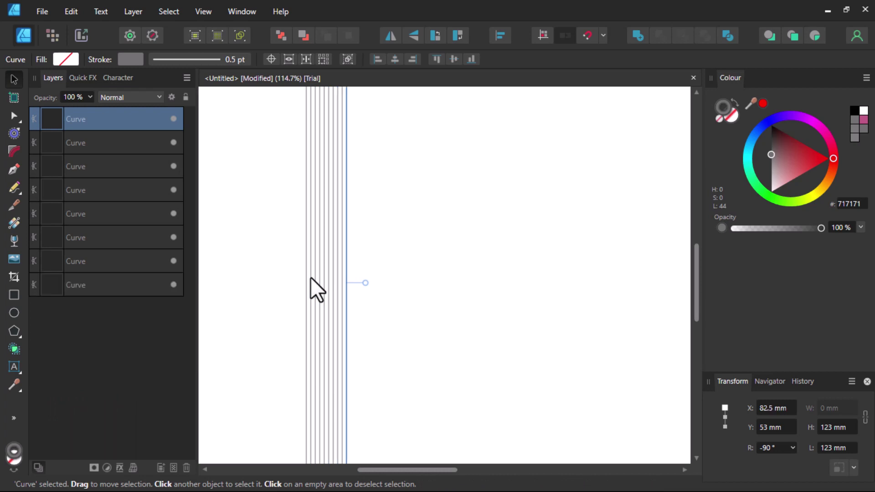
pyautogui.hotkey('ctrl', 'j')
pyautogui.hotkey('ctrl', 'j')
pyautogui.hotkey('ctrl', 'j')
pyautogui.hotkey('ctrl', 'j')
# Step: Group all 12 lines and centre the group horizontally and vertically on the page
pyautogui.scroll(-5, 354, 272)
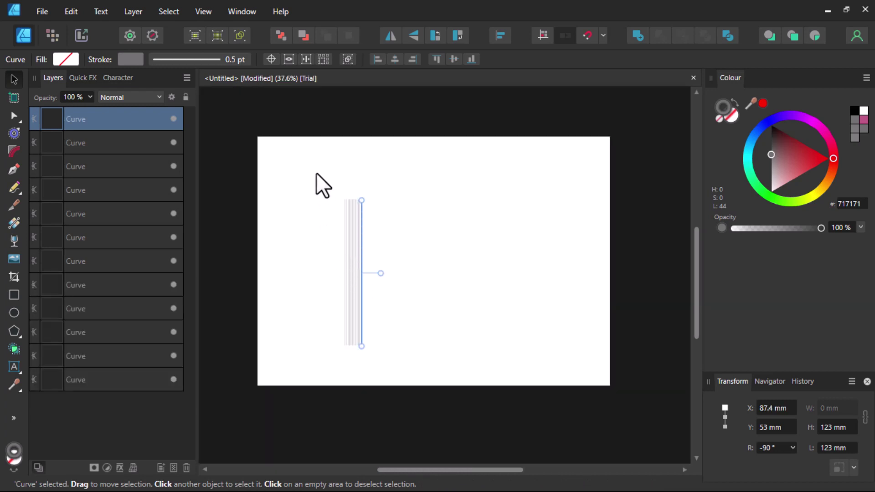
pyautogui.click(409, 370)
pyautogui.hotkey('ctrl', 'a')
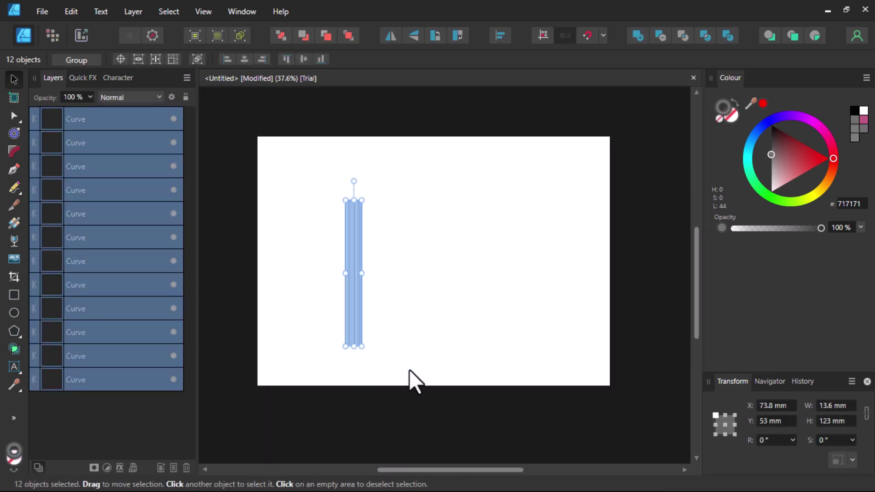
pyautogui.hotkey('ctrl', 'g')
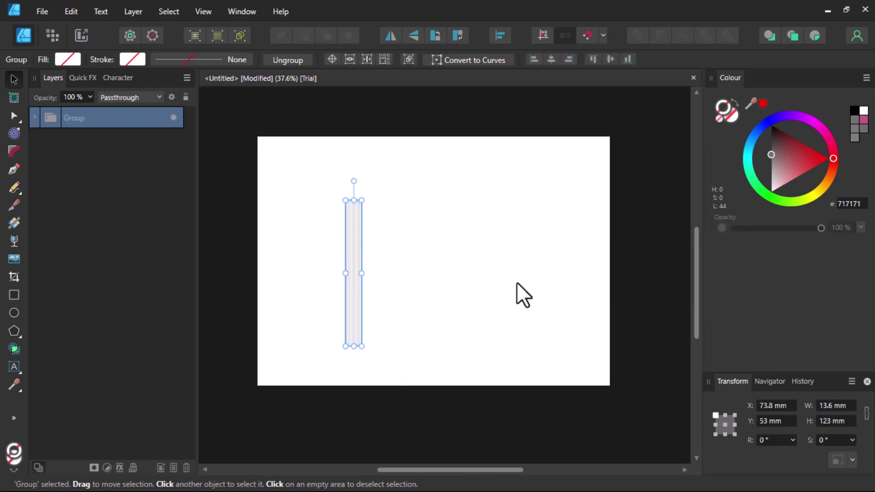
pyautogui.click(551, 59)
pyautogui.click(610, 59)
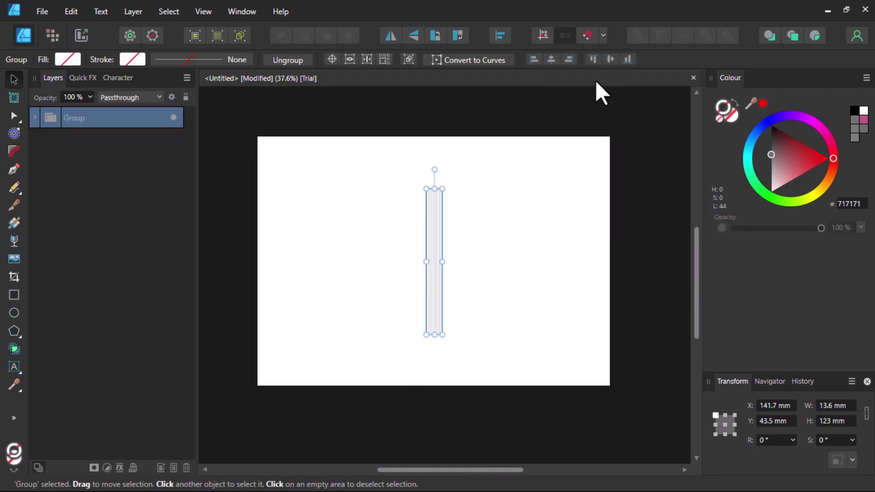
# Step: Add two copies of the line group rotated to 60° and 120° about its centre to form a six-armed grid
pyautogui.scroll(2, 455, 235)
pyautogui.hotkey('ctrl', 'j')
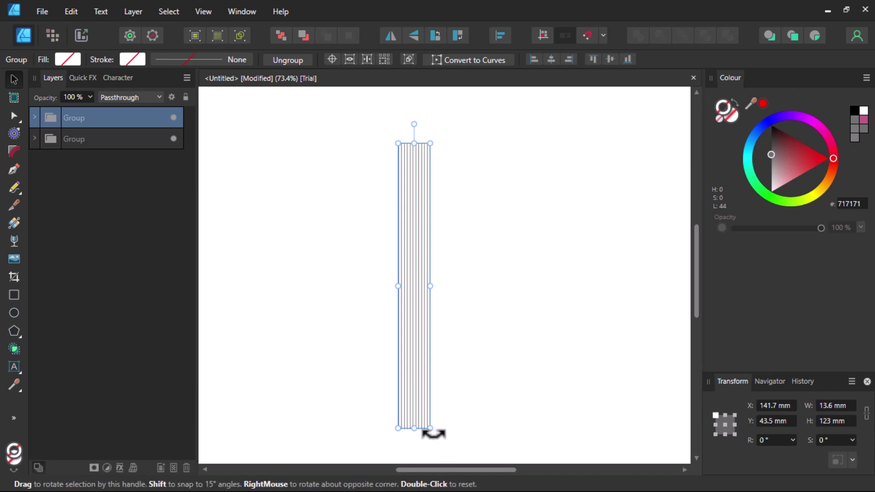
pyautogui.moveTo(433, 432); pyautogui.dragTo(546, 339)
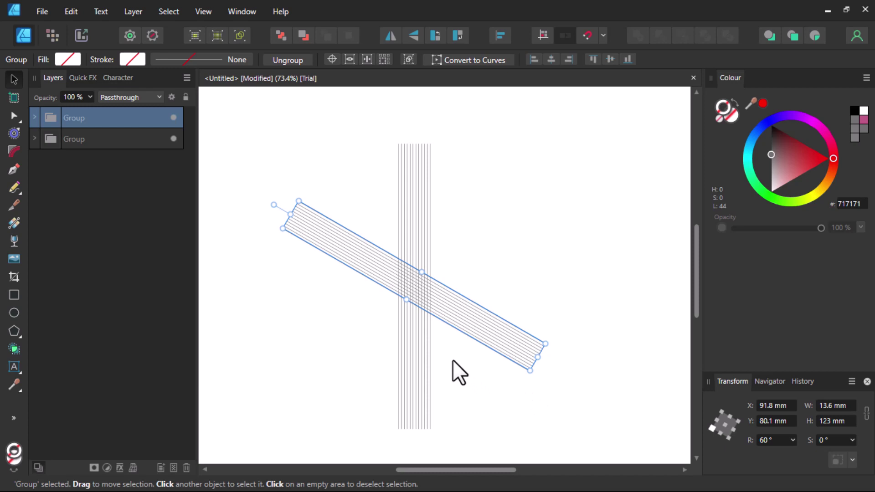
pyautogui.hotkey('ctrl', 'j')
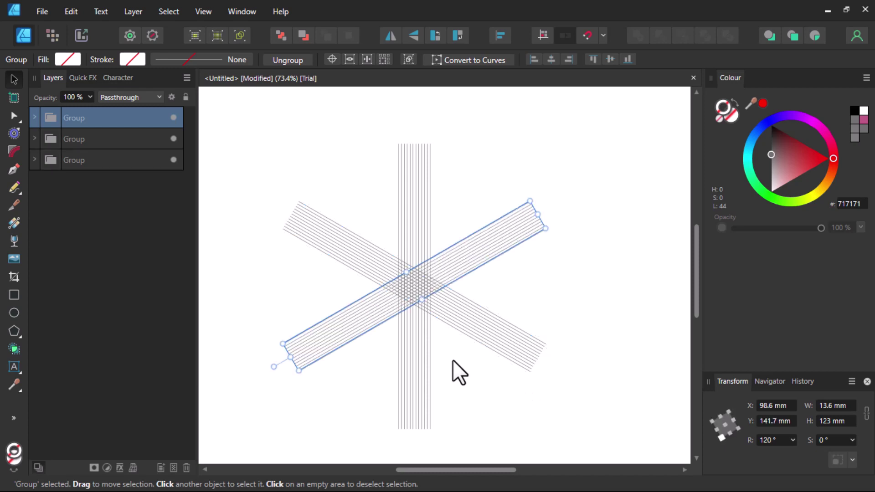
pyautogui.scroll(6, 429, 325)
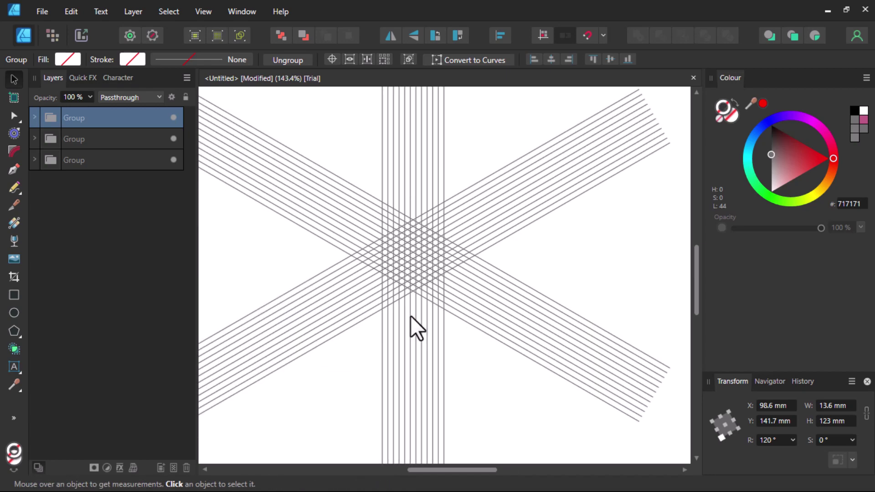
pyautogui.click(624, 273)
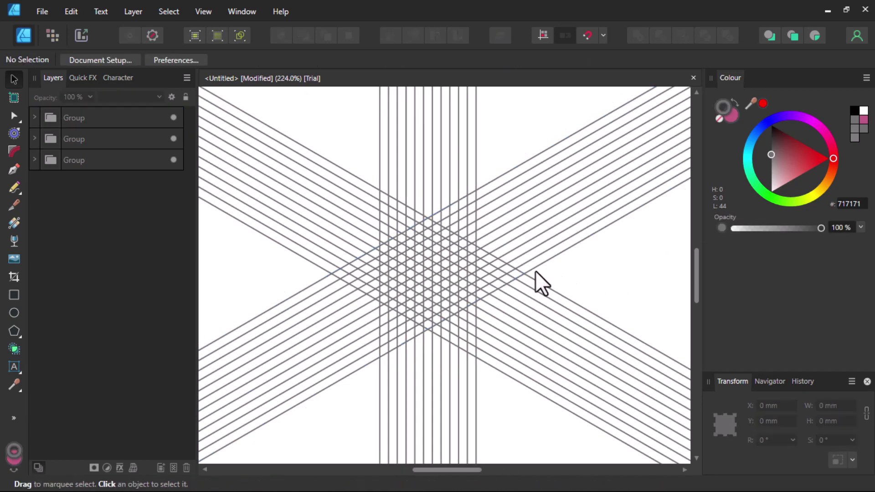
# Step: Set the fill colour to solid black (000000) with nothing selected
pyautogui.scroll(2, 473, 265)
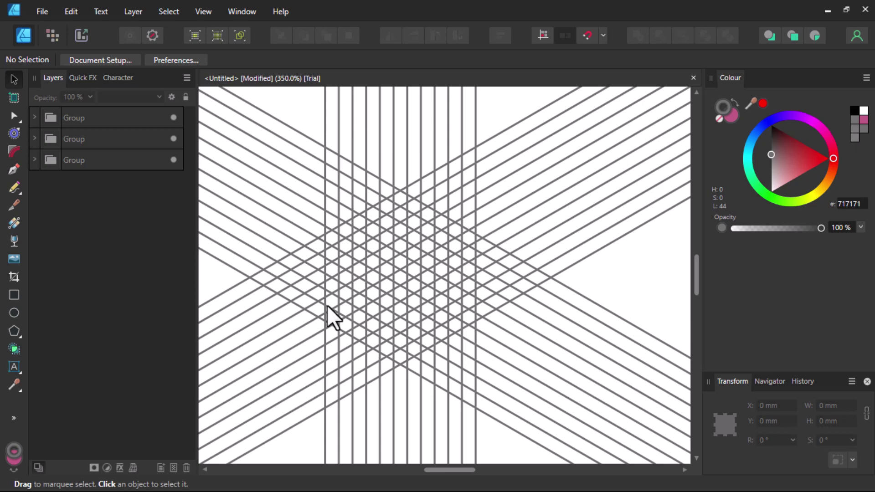
pyautogui.scroll(-5, 465, 332)
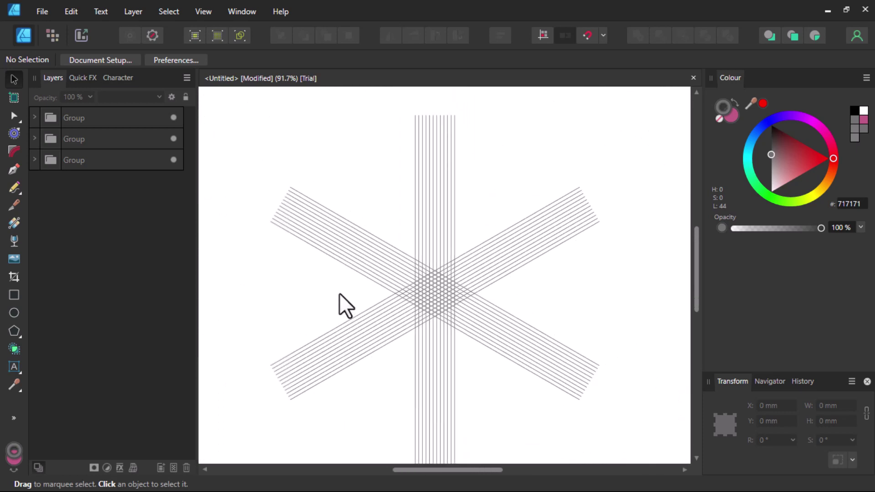
pyautogui.scroll(-2, 353, 296)
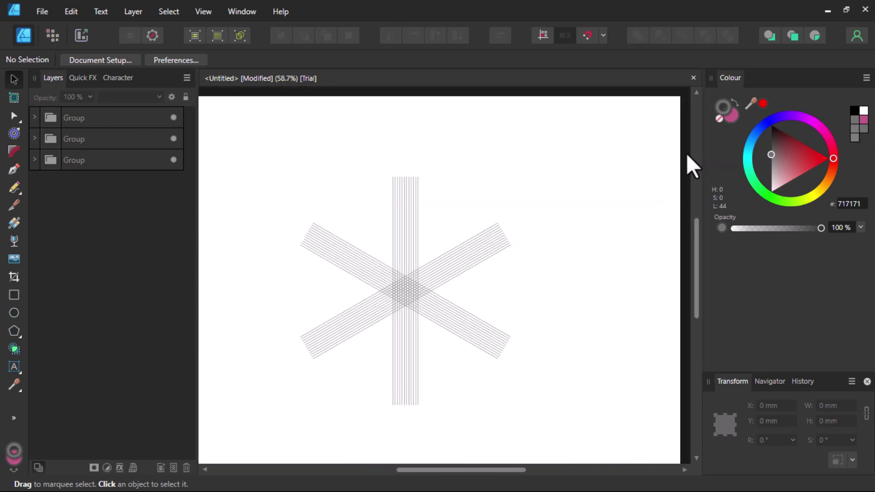
pyautogui.click(719, 119)
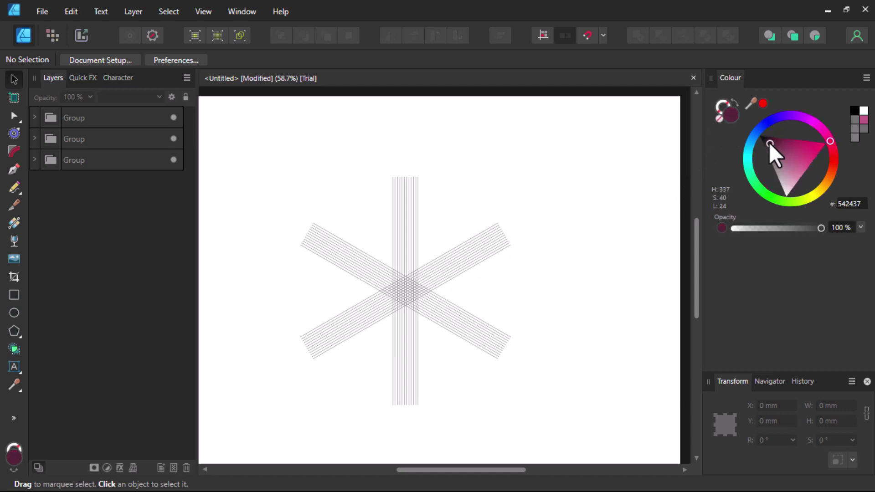
pyautogui.moveTo(769, 143); pyautogui.dragTo(755, 135)
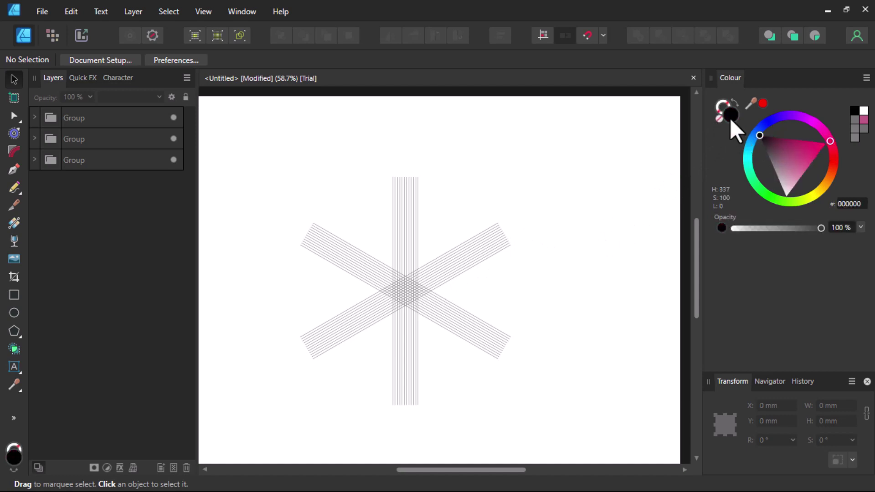
# Step: Select all three line groups and use the Shape Builder to merge cells into the upper diagonal arm, left side, middle diagonal and right bend
pyautogui.scroll(8, 368, 241)
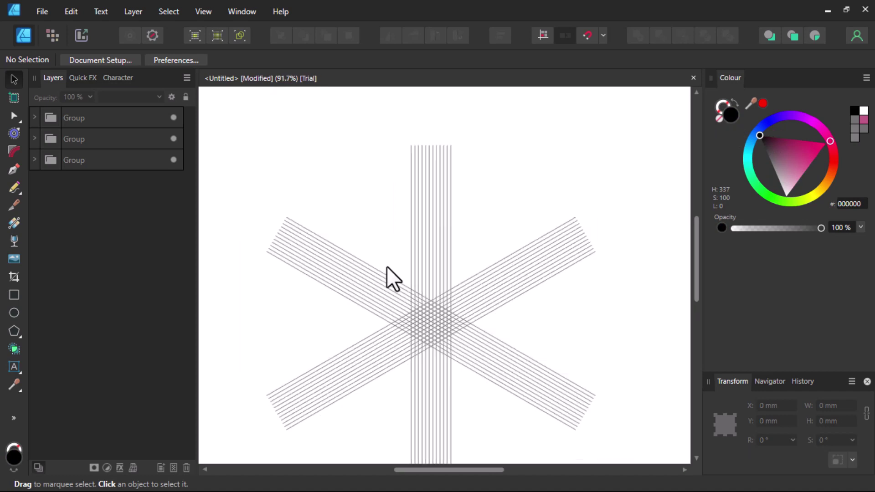
pyautogui.scroll(-1, 419, 304)
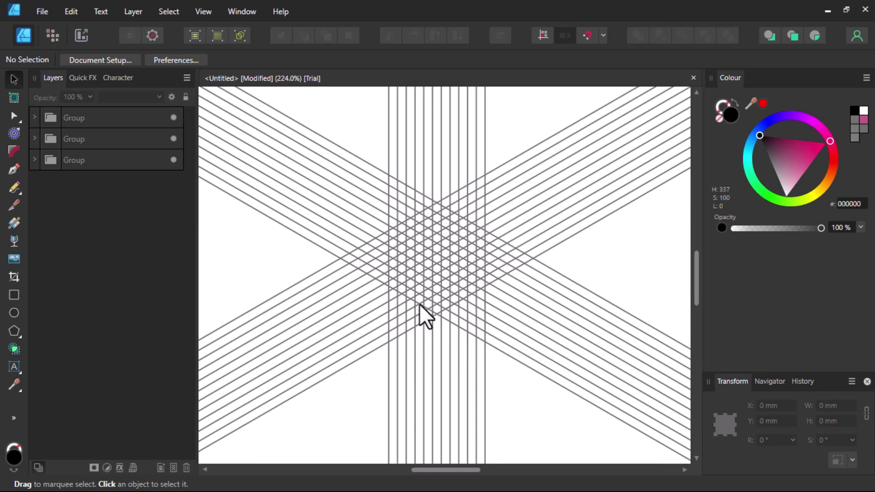
pyautogui.scroll(-9, 419, 304)
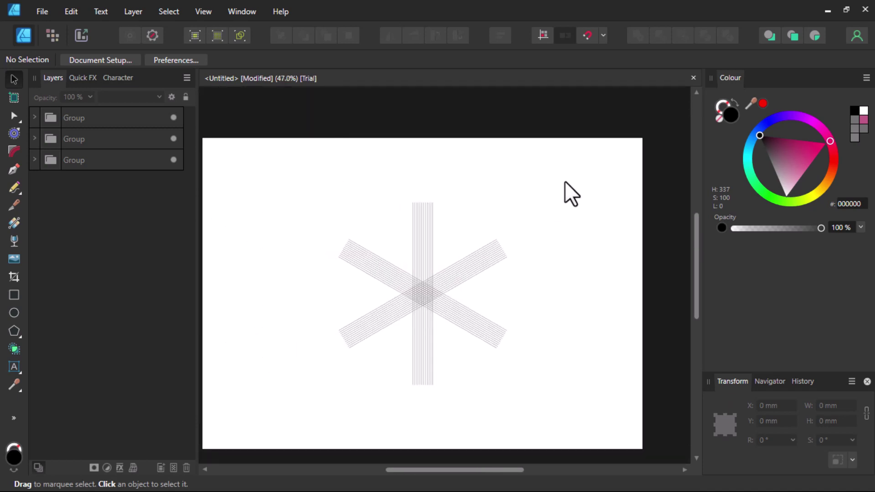
pyautogui.moveTo(565, 182); pyautogui.dragTo(288, 410)
pyautogui.scroll(6, 390, 316)
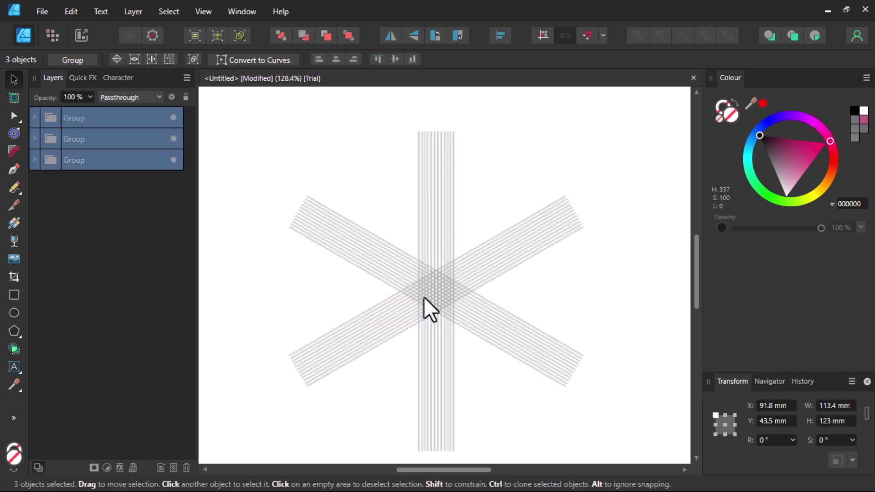
pyautogui.scroll(6, 424, 297)
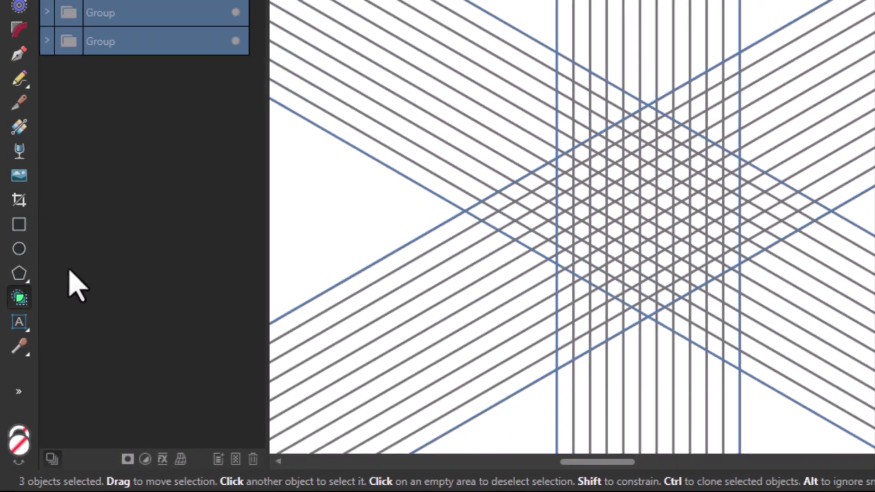
pyautogui.press('s')
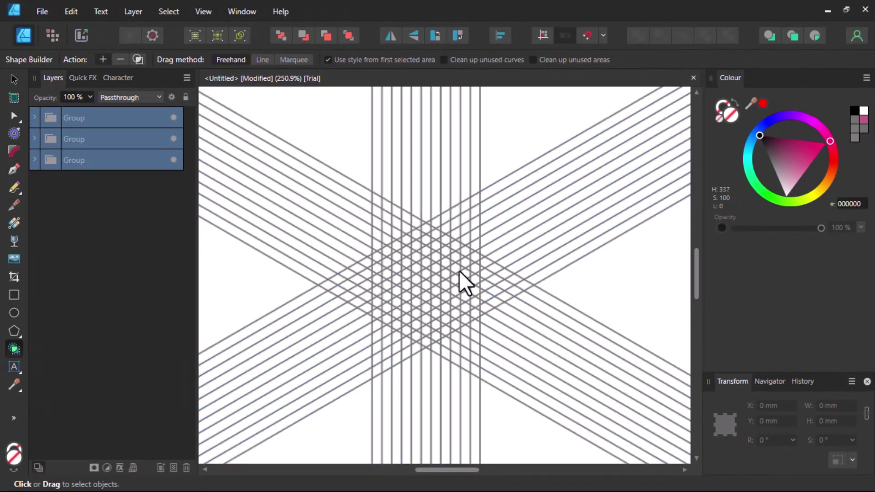
pyautogui.scroll(1, 459, 270)
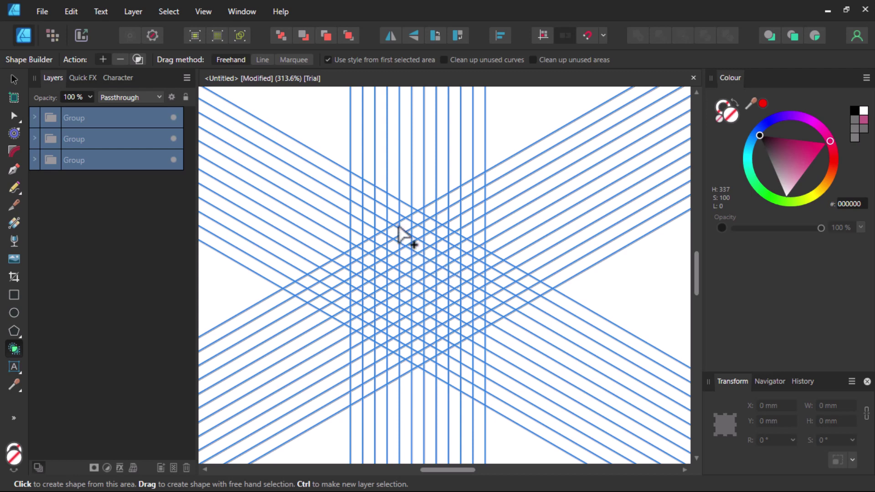
pyautogui.scroll(4, 399, 230)
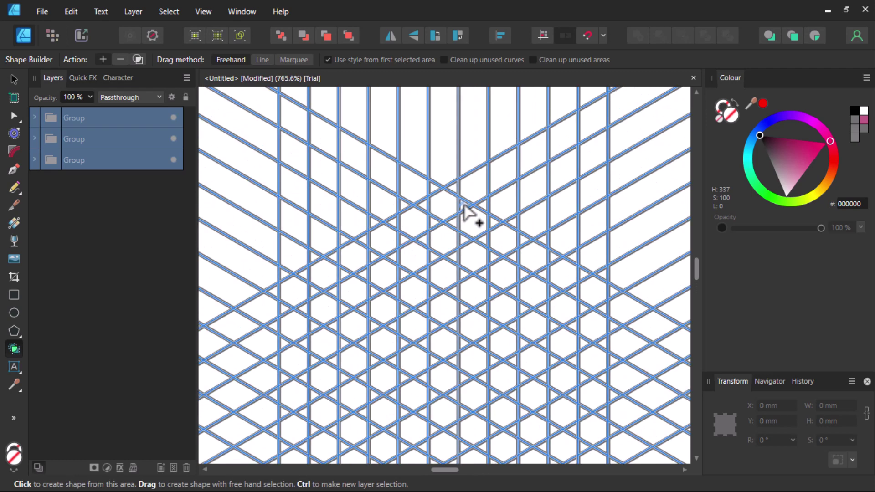
pyautogui.moveTo(463, 205)
pyautogui.mouseDown()
pyautogui.moveTo(445, 223)
pyautogui.moveTo(415, 223)
pyautogui.moveTo(391, 254)
pyautogui.moveTo(288, 299)
pyautogui.moveTo(283, 309)
pyautogui.moveTo(447, 227)
pyautogui.moveTo(363, 254)
pyautogui.moveTo(296, 303)
pyautogui.moveTo(294, 390)
pyautogui.moveTo(300, 312)
pyautogui.mouseUp()
pyautogui.moveTo(291, 351)
pyautogui.mouseDown()
pyautogui.moveTo(502, 254)
pyautogui.moveTo(499, 237)
pyautogui.moveTo(520, 238)
pyautogui.moveTo(494, 245)
pyautogui.moveTo(495, 263)
pyautogui.moveTo(466, 280)
pyautogui.moveTo(421, 289)
pyautogui.moveTo(433, 288)
pyautogui.moveTo(360, 329)
pyautogui.moveTo(315, 375)
pyautogui.mouseUp()
pyautogui.moveTo(522, 250)
pyautogui.mouseDown()
pyautogui.moveTo(559, 275)
pyautogui.moveTo(582, 277)
pyautogui.moveTo(550, 285)
pyautogui.moveTo(515, 254)
pyautogui.mouseUp()
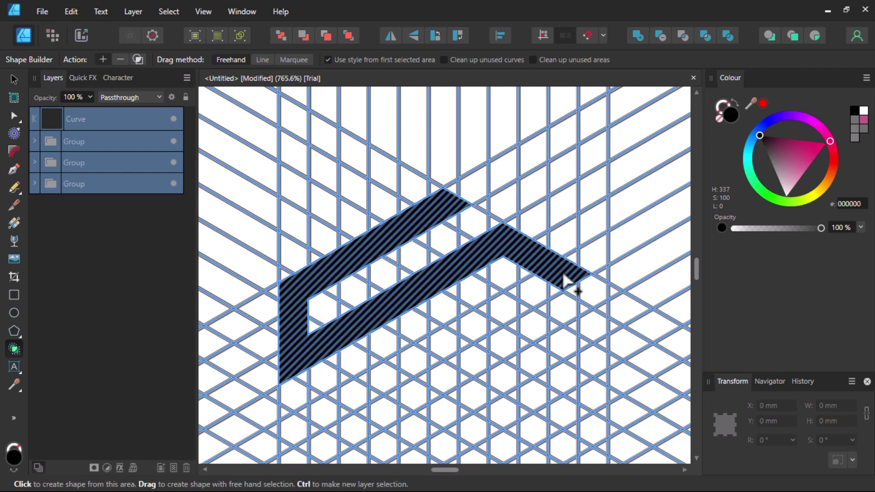
# Step: Extend the black shape with a lower diagonal band from the right corner to the grid's left edge, filling missed cells and its pointed end
pyautogui.moveTo(554, 284)
pyautogui.mouseDown()
pyautogui.moveTo(402, 360)
pyautogui.moveTo(357, 414)
pyautogui.moveTo(295, 433)
pyautogui.mouseUp()
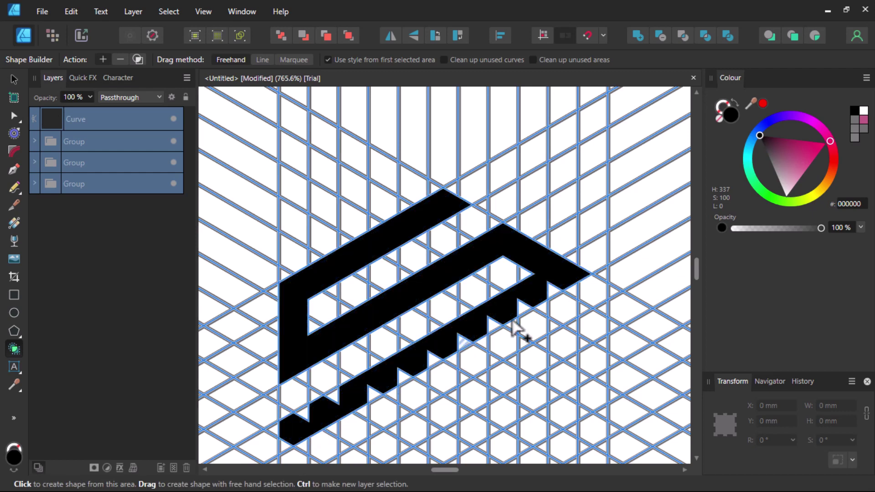
pyautogui.moveTo(561, 285)
pyautogui.mouseDown()
pyautogui.moveTo(547, 307)
pyautogui.moveTo(502, 332)
pyautogui.moveTo(380, 394)
pyautogui.moveTo(354, 396)
pyautogui.mouseUp()
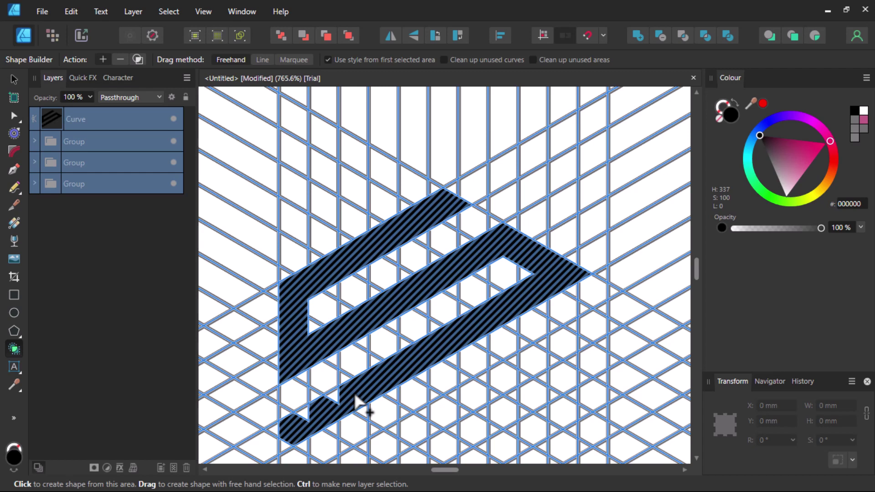
pyautogui.moveTo(363, 391); pyautogui.dragTo(287, 428)
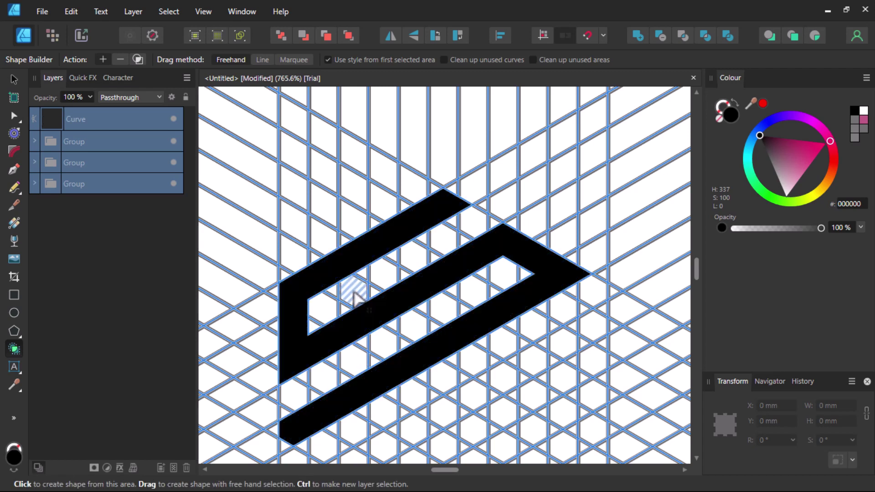
pyautogui.scroll(-3, 355, 258)
pyautogui.scroll(2, 344, 348)
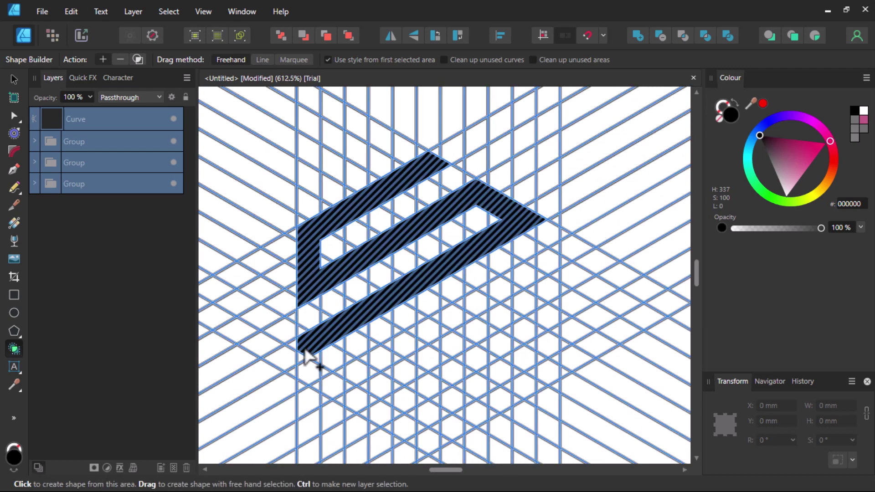
pyautogui.moveTo(312, 359); pyautogui.dragTo(303, 362)
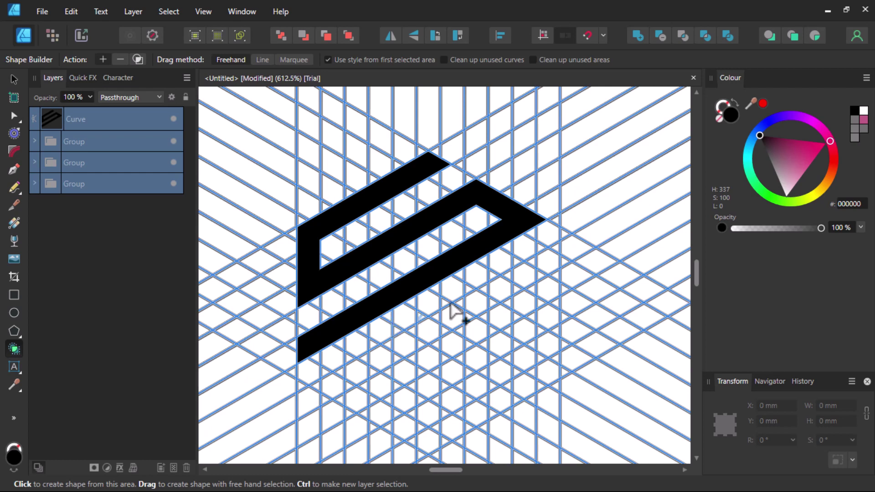
# Step: Build an H-like black shape below the first with Shape Builder: two parallel diagonal bands from the grid's right edge, joined by an opposite diagonal
pyautogui.moveTo(553, 248)
pyautogui.mouseDown()
pyautogui.moveTo(442, 330)
pyautogui.moveTo(315, 385)
pyautogui.moveTo(353, 380)
pyautogui.moveTo(382, 361)
pyautogui.moveTo(373, 355)
pyautogui.moveTo(388, 345)
pyautogui.moveTo(471, 299)
pyautogui.moveTo(464, 312)
pyautogui.moveTo(509, 292)
pyautogui.moveTo(542, 267)
pyautogui.moveTo(527, 280)
pyautogui.mouseUp()
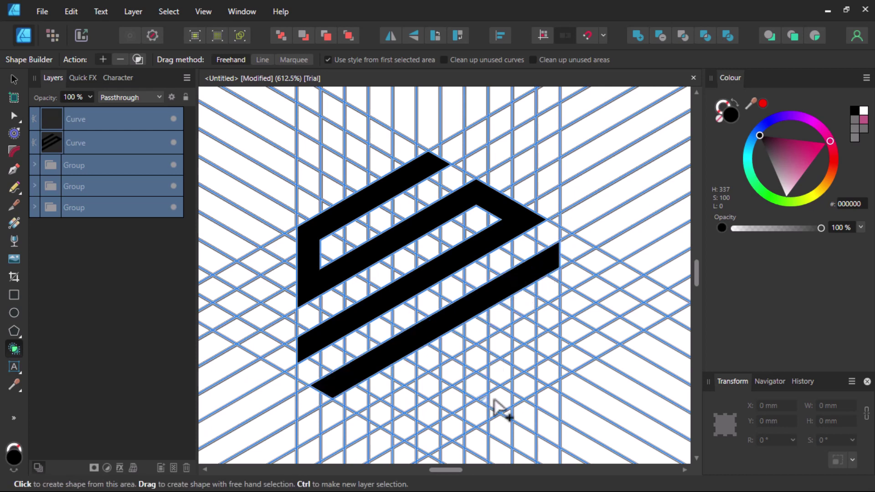
pyautogui.moveTo(552, 362)
pyautogui.mouseDown()
pyautogui.moveTo(550, 394)
pyautogui.moveTo(454, 440)
pyautogui.moveTo(415, 444)
pyautogui.mouseUp()
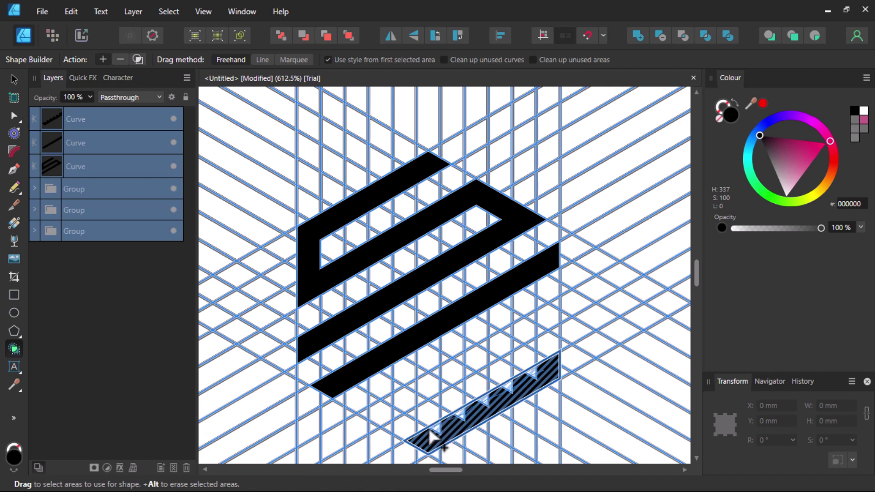
pyautogui.moveTo(518, 391)
pyautogui.mouseDown()
pyautogui.moveTo(445, 343)
pyautogui.moveTo(456, 355)
pyautogui.mouseUp()
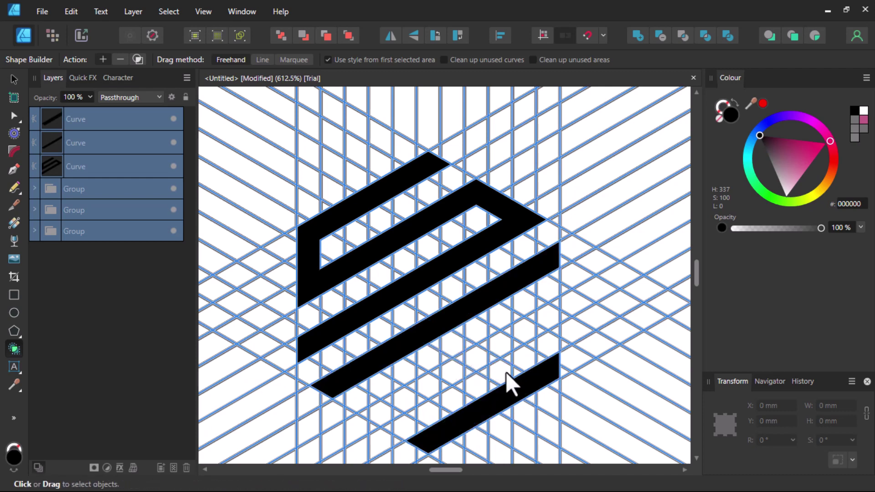
pyautogui.moveTo(521, 376)
pyautogui.mouseDown()
pyautogui.moveTo(475, 367)
pyautogui.moveTo(427, 335)
pyautogui.mouseUp()
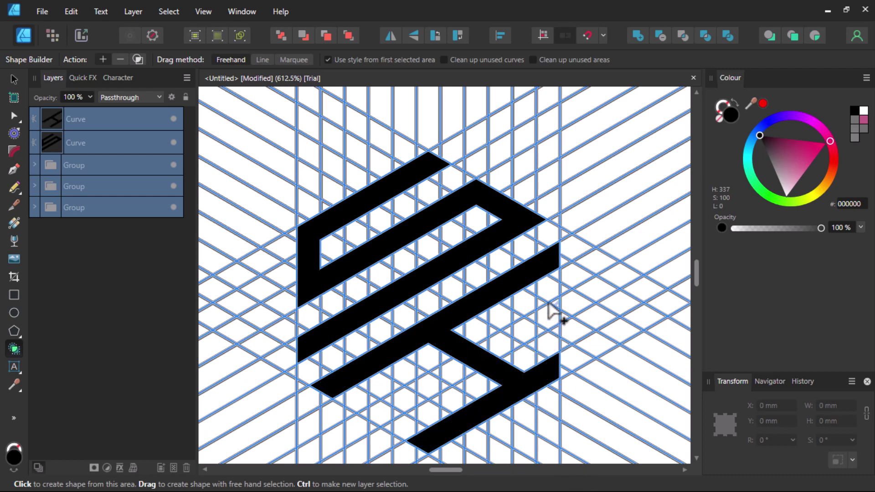
# Step: Fill two short diagonal bars with Shape Builder, one in each open side of the H-like shape
pyautogui.moveTo(552, 306)
pyautogui.mouseDown()
pyautogui.moveTo(532, 336)
pyautogui.moveTo(508, 330)
pyautogui.moveTo(544, 335)
pyautogui.moveTo(551, 320)
pyautogui.moveTo(525, 331)
pyautogui.mouseUp()
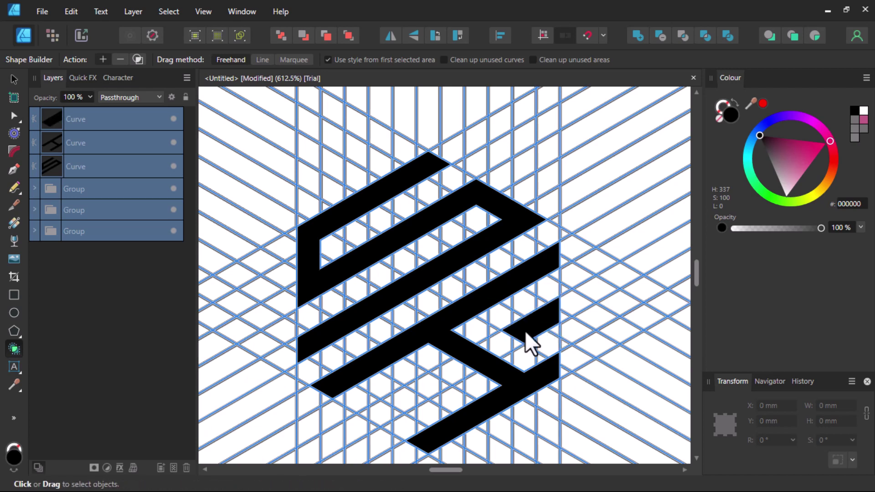
pyautogui.click(434, 388)
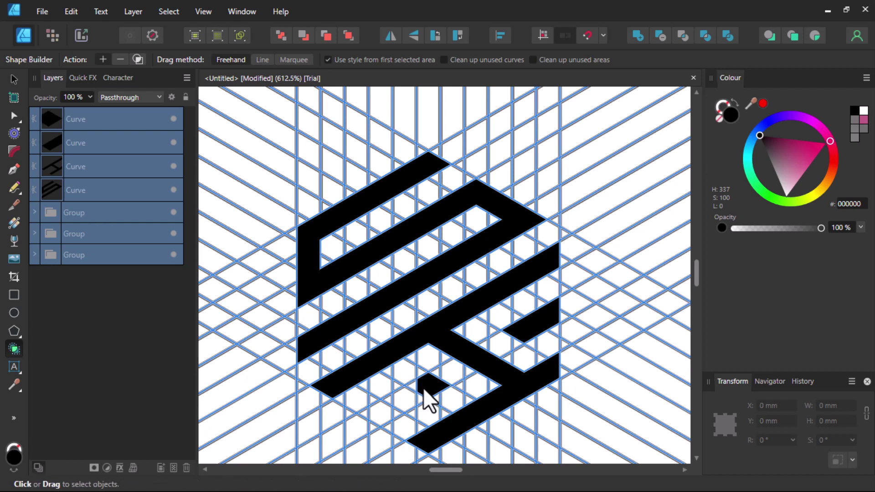
pyautogui.moveTo(417, 387)
pyautogui.mouseDown()
pyautogui.moveTo(366, 412)
pyautogui.moveTo(401, 406)
pyautogui.mouseUp()
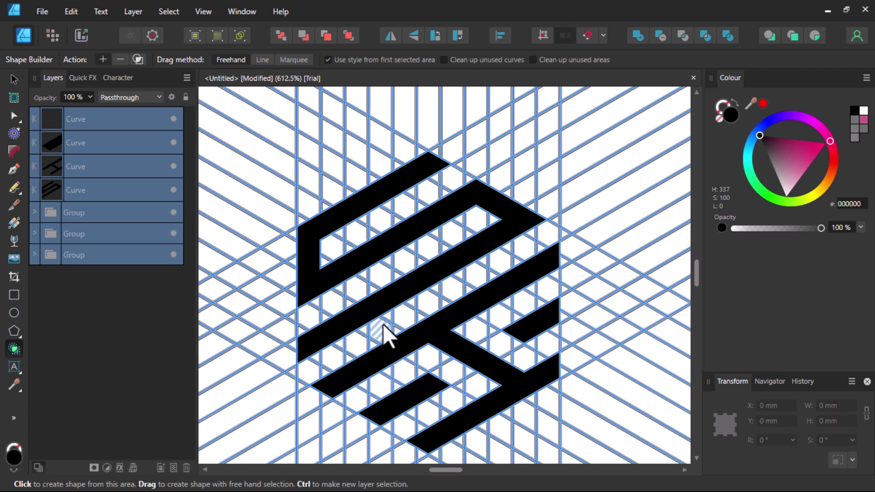
# Step: Select only the four black curves of the mark and place a duplicate of them in the empty area right of the line grid
pyautogui.scroll(-3, 383, 323)
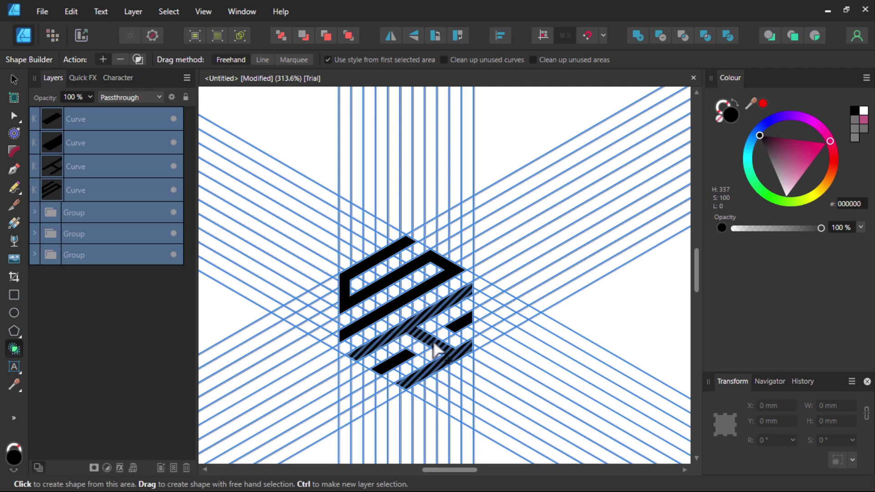
pyautogui.press('v')
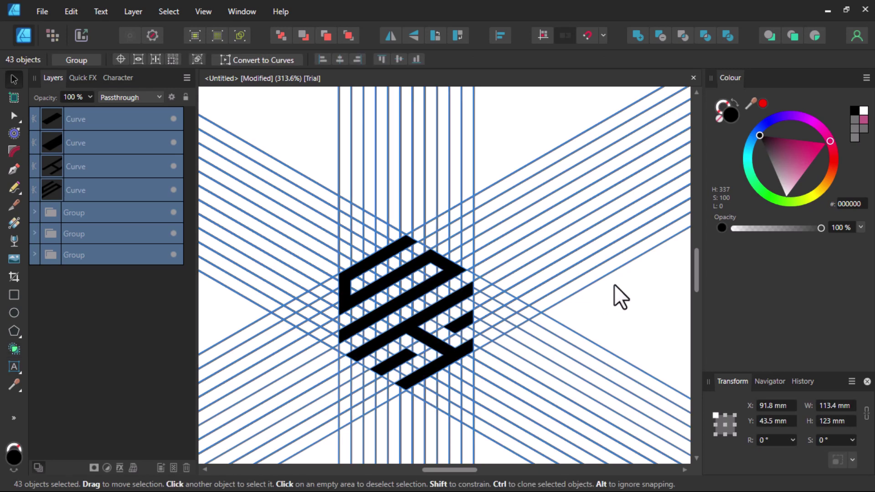
pyautogui.click(644, 273)
pyautogui.moveTo(671, 258); pyautogui.dragTo(314, 349)
pyautogui.moveTo(297, 137); pyautogui.dragTo(503, 425)
pyautogui.scroll(-5, 381, 360)
pyautogui.moveTo(370, 337); pyautogui.dragTo(587, 318)
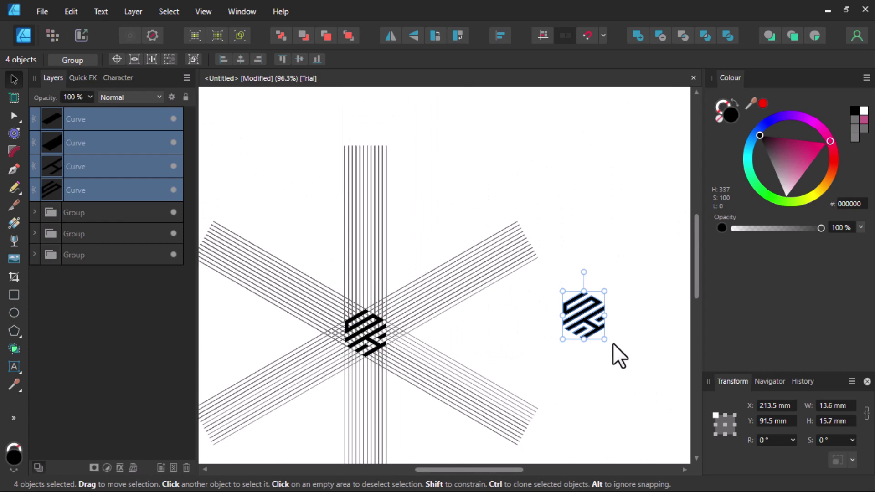
pyautogui.hotkey('ctrl', 'j')
# Step: Enlarge the duplicated mark proportionally to about 17 × 19.6 mm
pyautogui.scroll(3, 612, 342)
pyautogui.scroll(3, 573, 377)
pyautogui.scroll(-3, 490, 315)
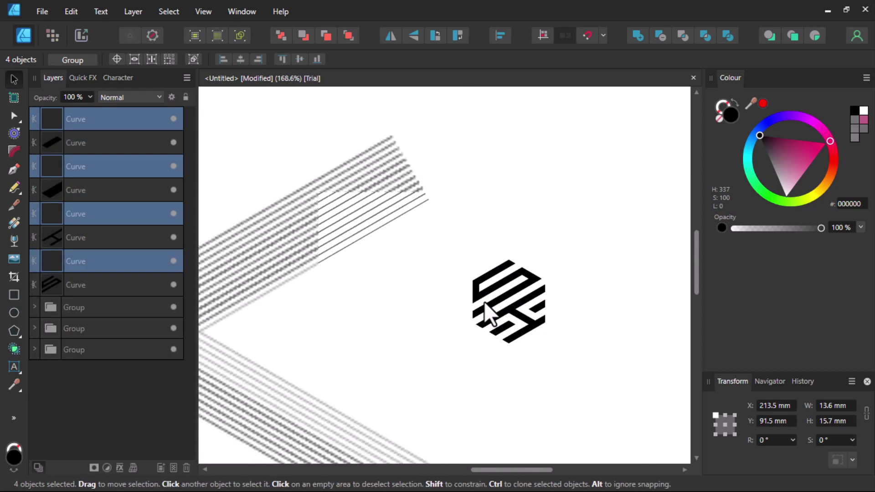
pyautogui.scroll(4, 489, 315)
pyautogui.moveTo(592, 355); pyautogui.dragTo(617, 381)
pyautogui.scroll(-3, 517, 299)
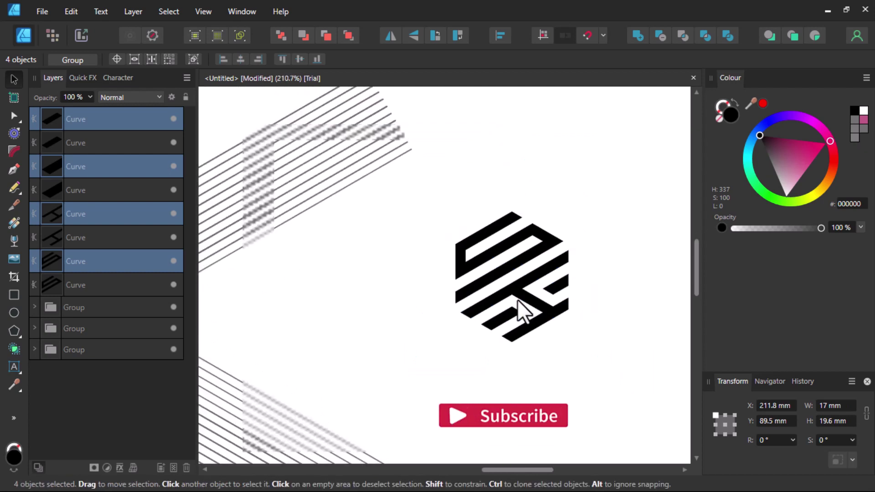
pyautogui.scroll(2, 523, 256)
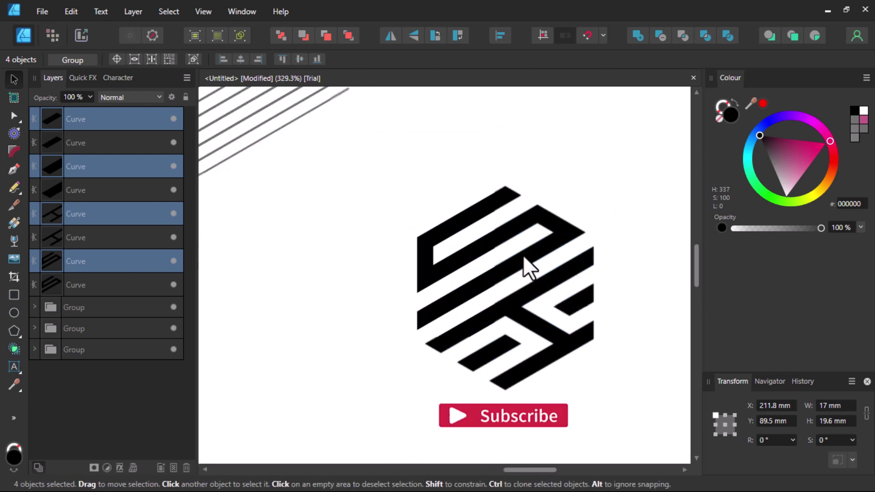
# Step: Recolour the upper S-like curve of the duplicated mark with a dark magenta fill (9A1D4E)
pyautogui.click(575, 236)
pyautogui.click(810, 150)
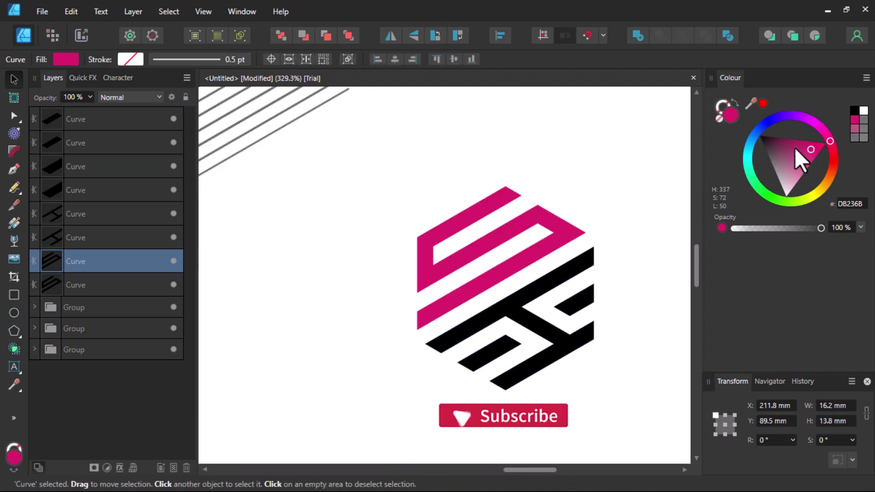
pyautogui.click(794, 147)
pyautogui.scroll(-1, 498, 277)
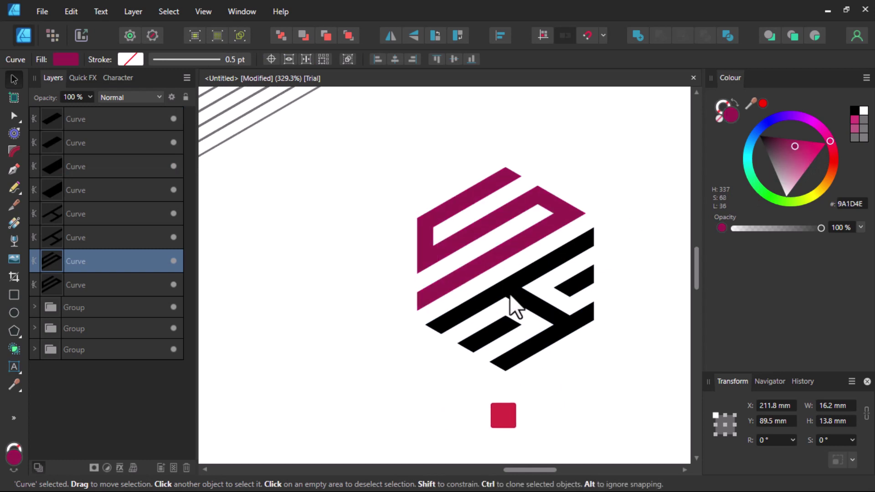